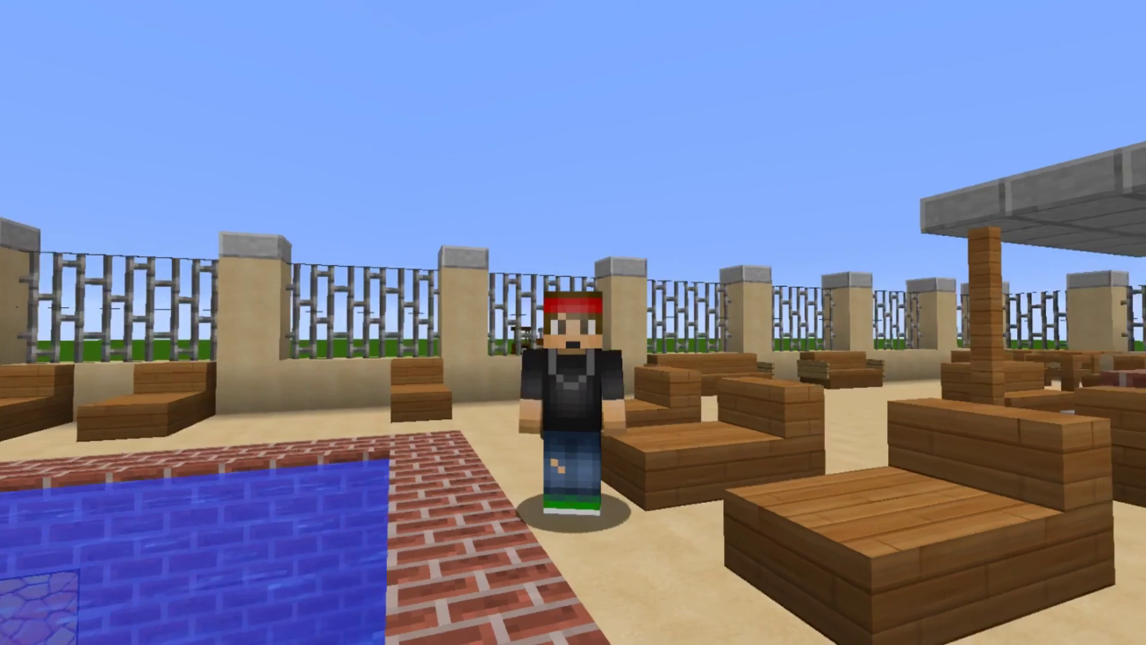
# Hide the HUD with F1 to view the poolside patio and fire pit.
pyautogui.press('F1')
# Return to first-person and walk along the pool toward the house and fire pit.
pyautogui.press('F5')
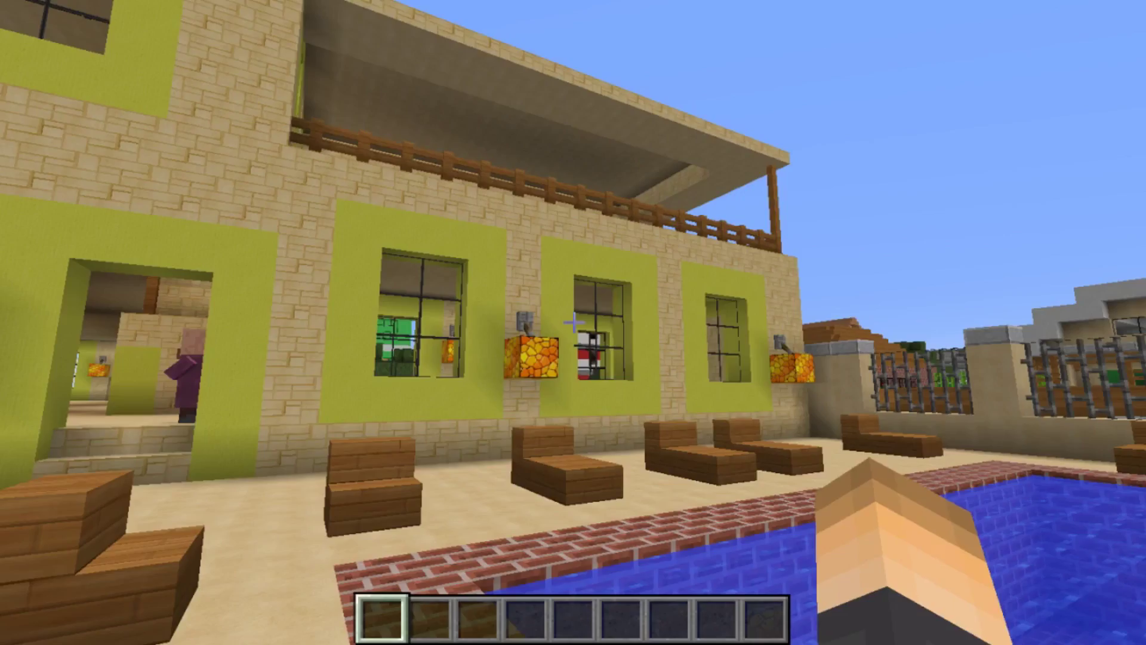
pyautogui.press('s')
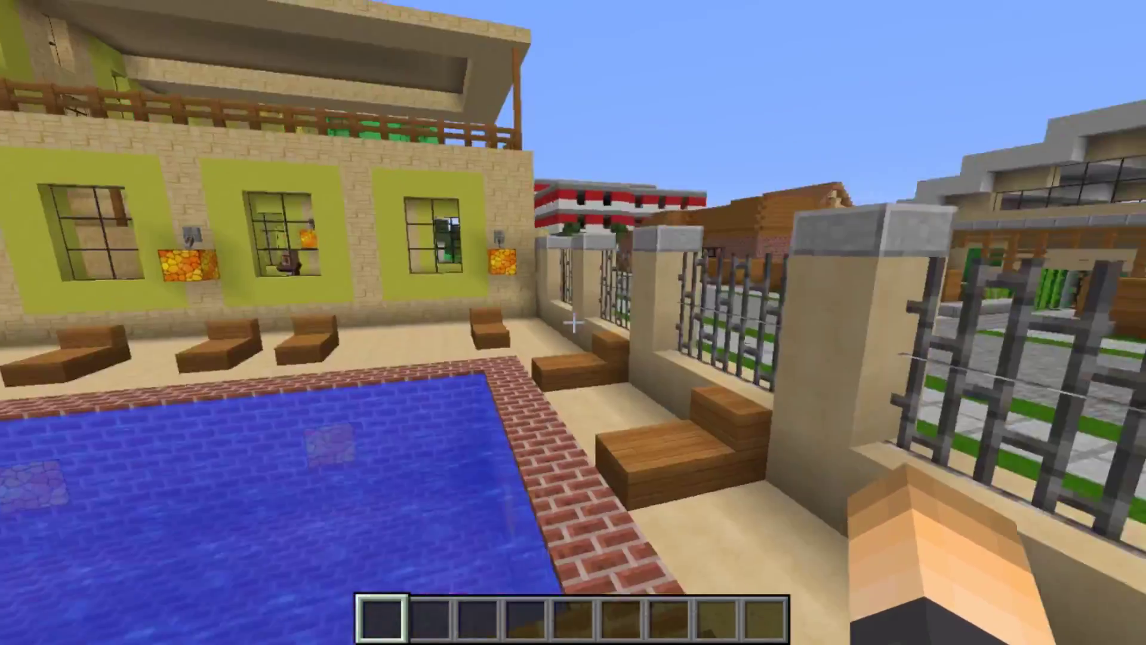
pyautogui.press('w')
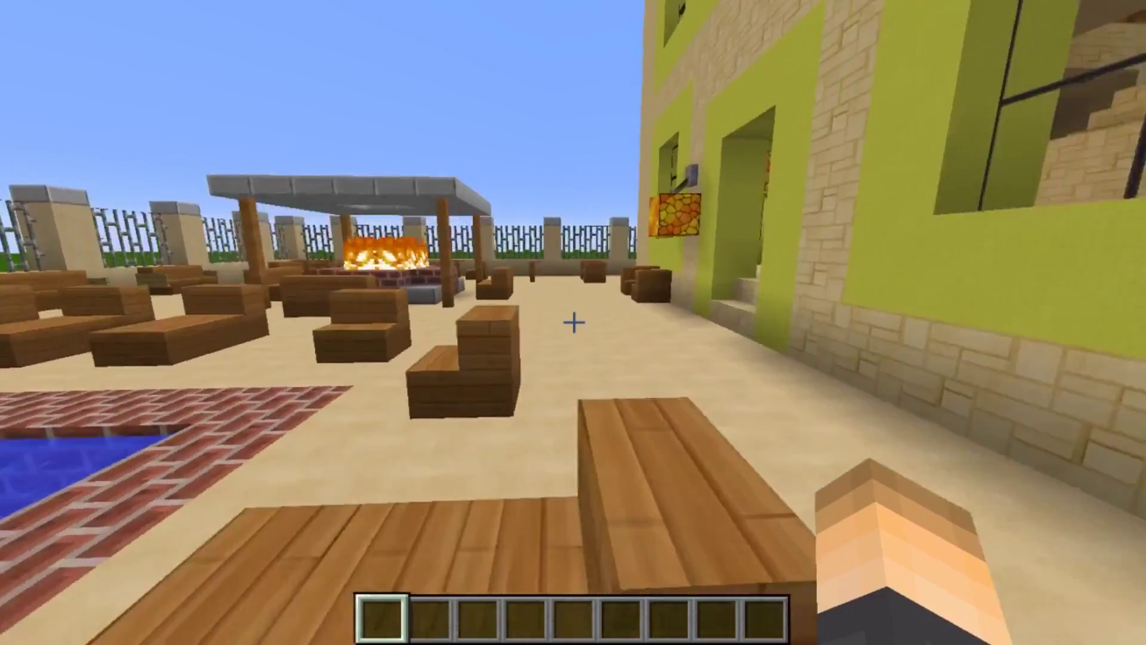
pyautogui.press('w')
pyautogui.press('w')
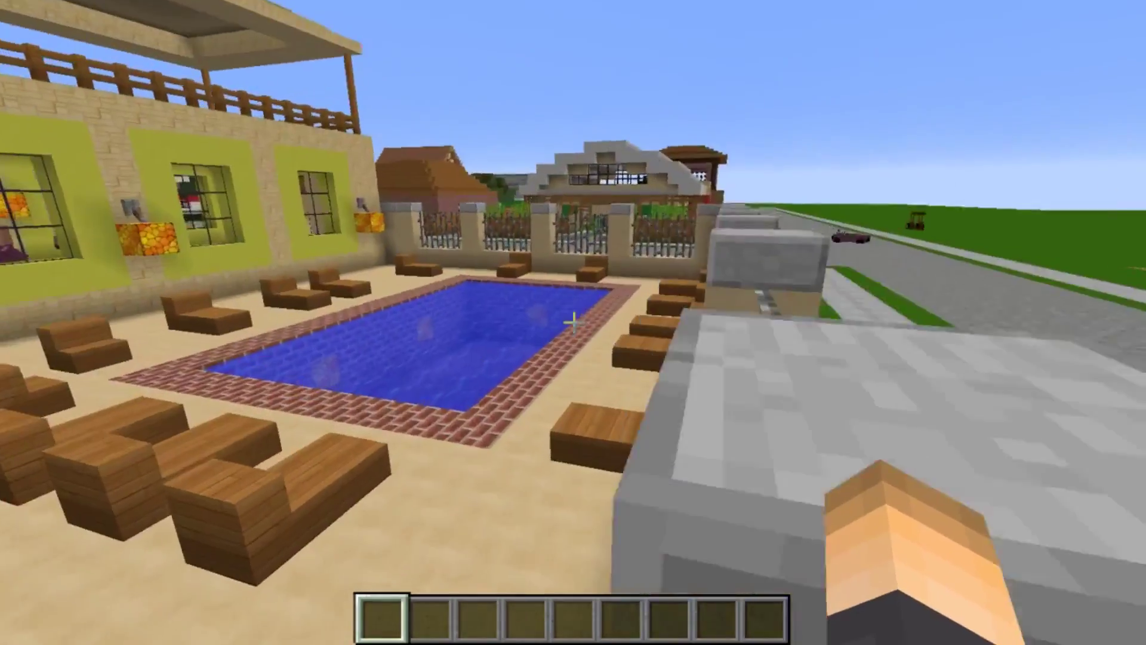
# Walk past the lounge chairs, benches and table, then view the server messages in chat.
pyautogui.press('w')
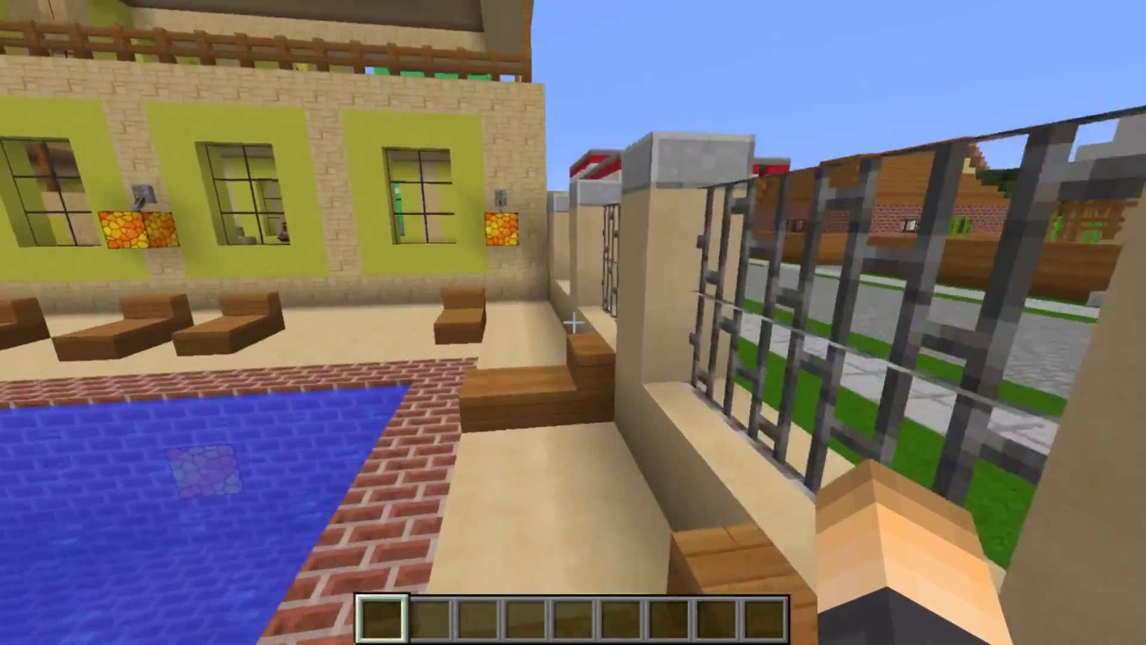
pyautogui.press('w')
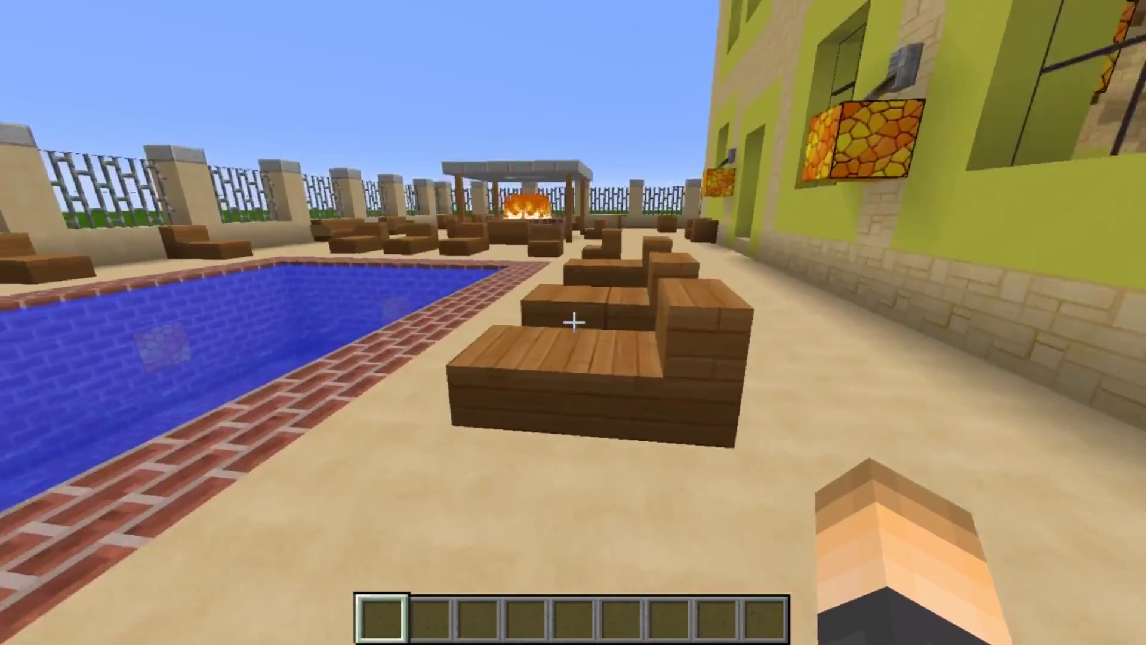
pyautogui.press('w')
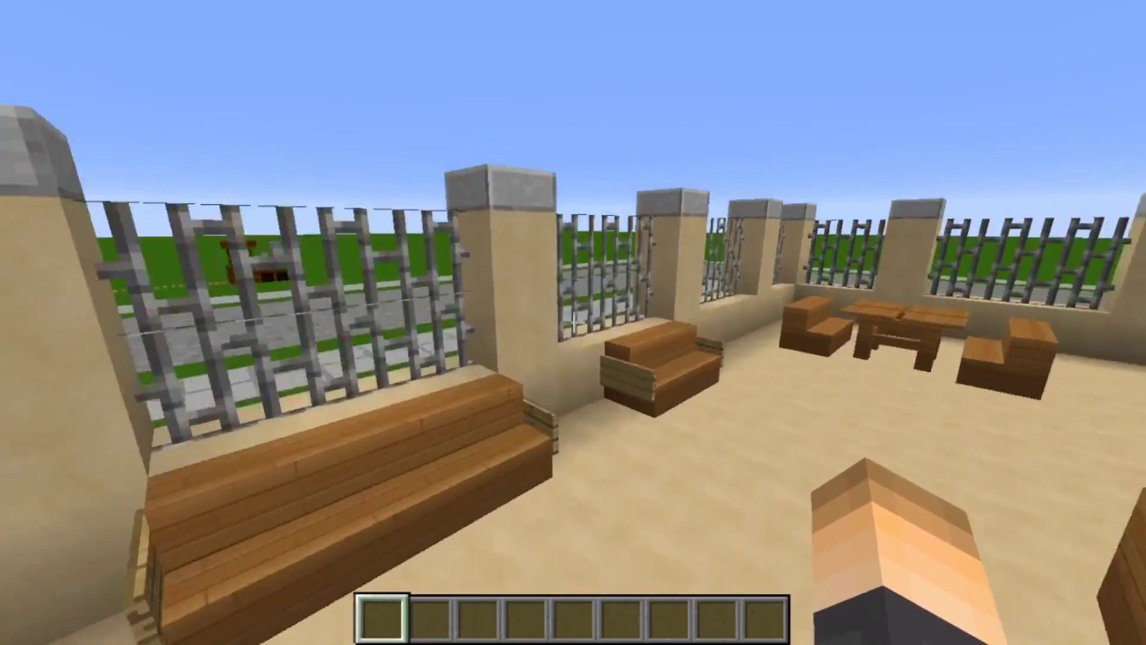
pyautogui.press('w')
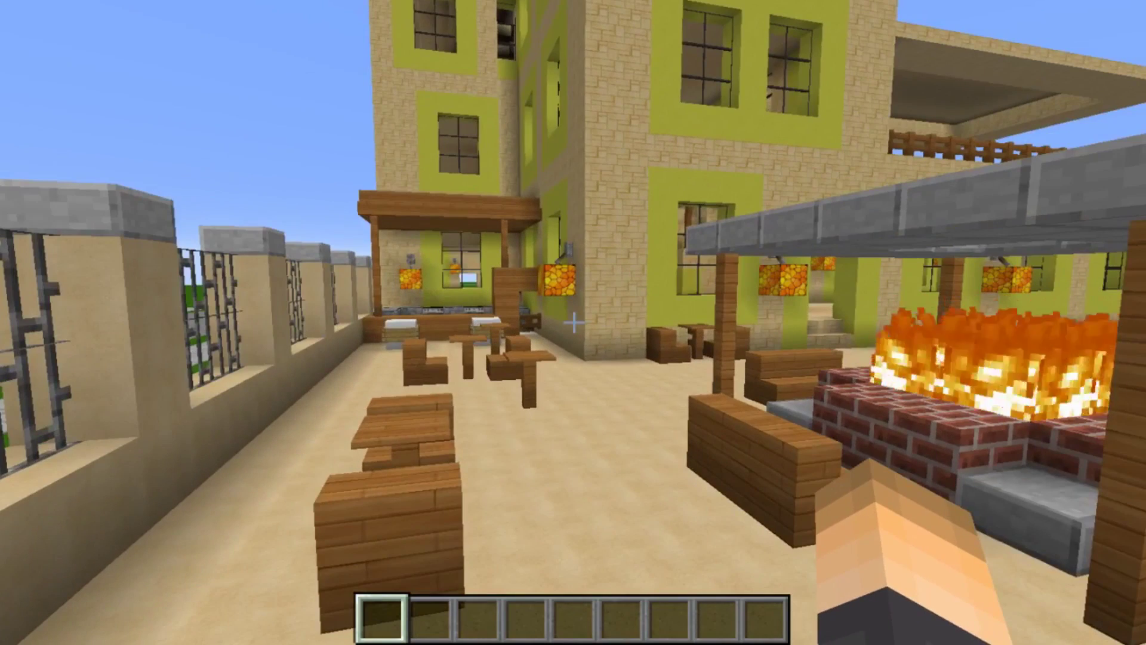
pyautogui.press('t')
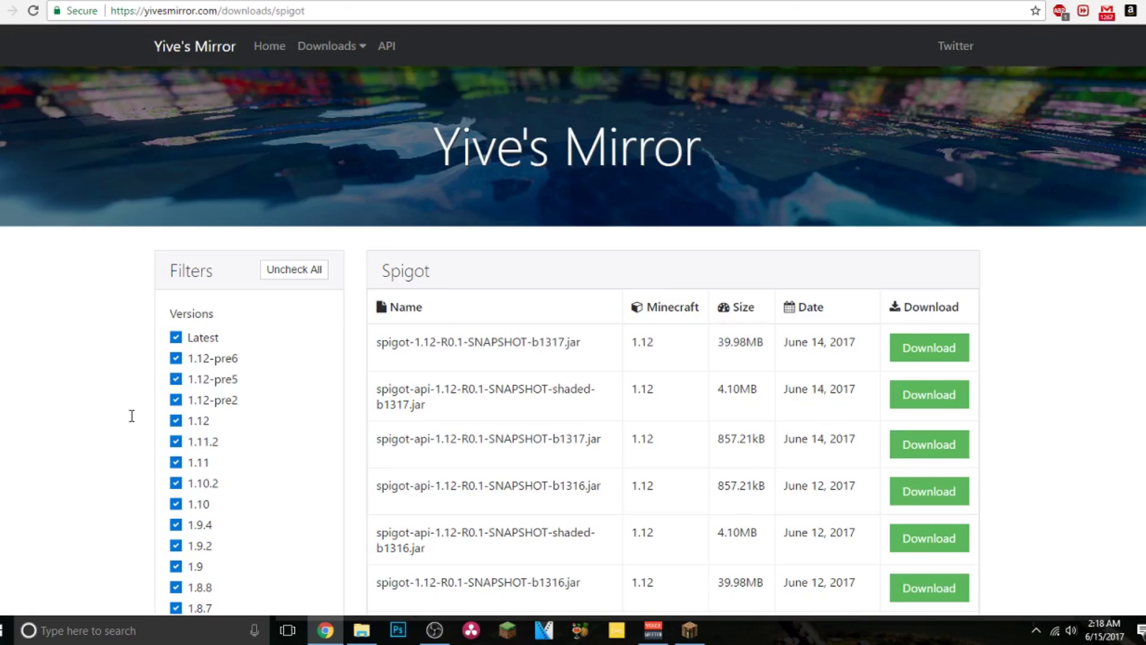
# Filter the Spigot list to 1.12 only and download the b1317 snapshot jar.
pyautogui.click(308, 271)
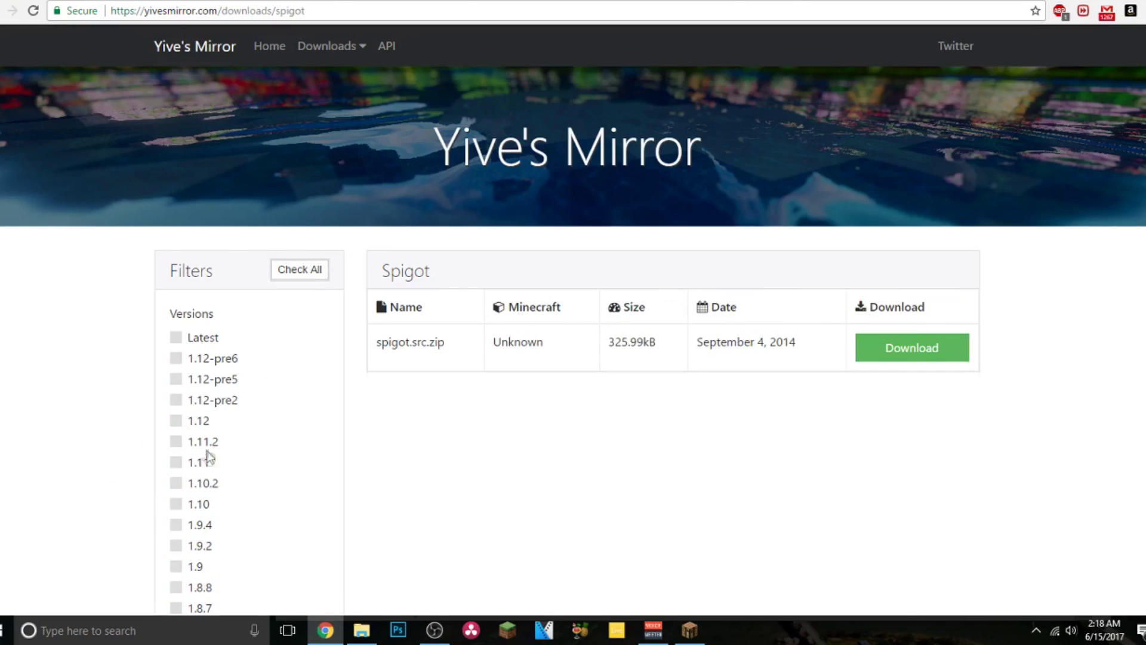
pyautogui.click(178, 422)
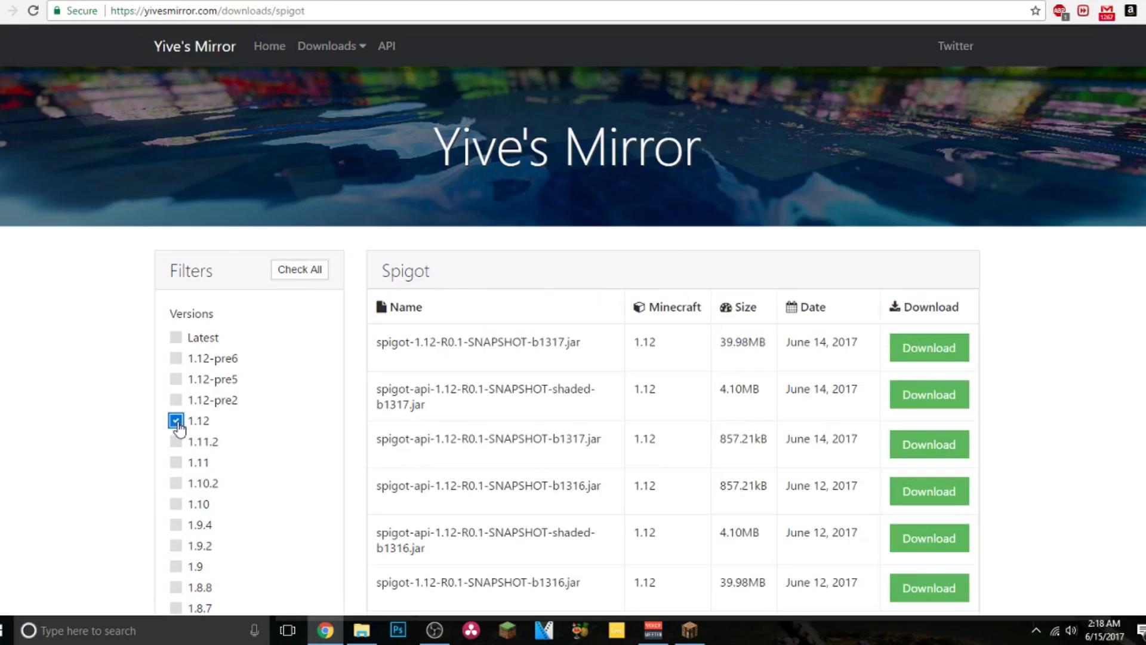
pyautogui.moveTo(417, 341); pyautogui.dragTo(572, 344)
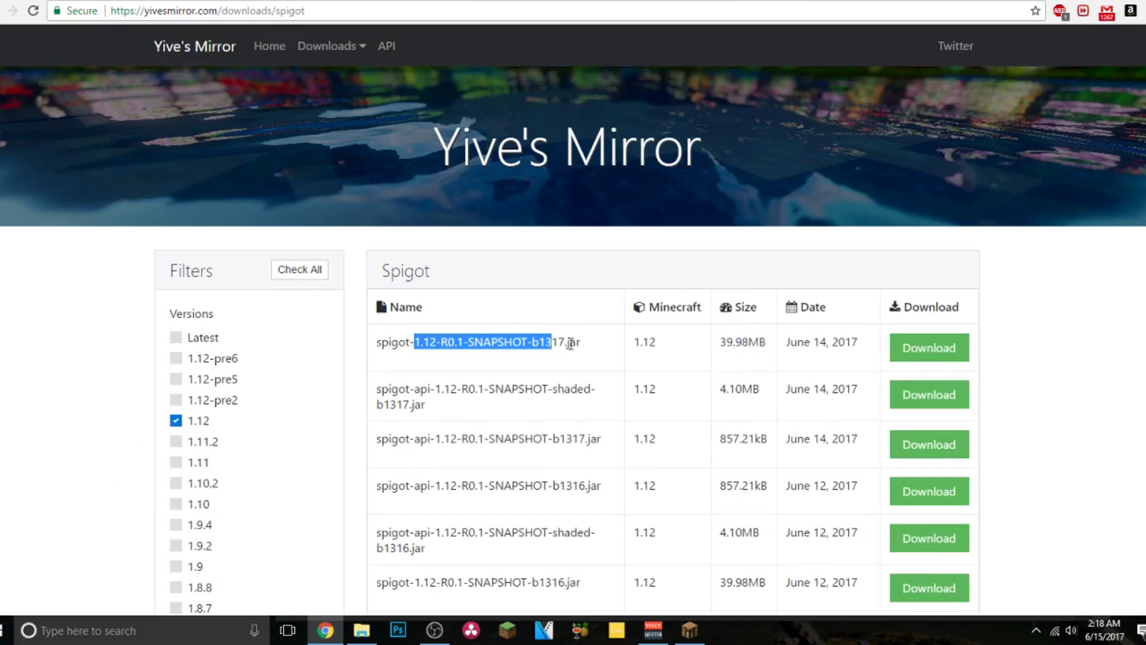
pyautogui.click(571, 343)
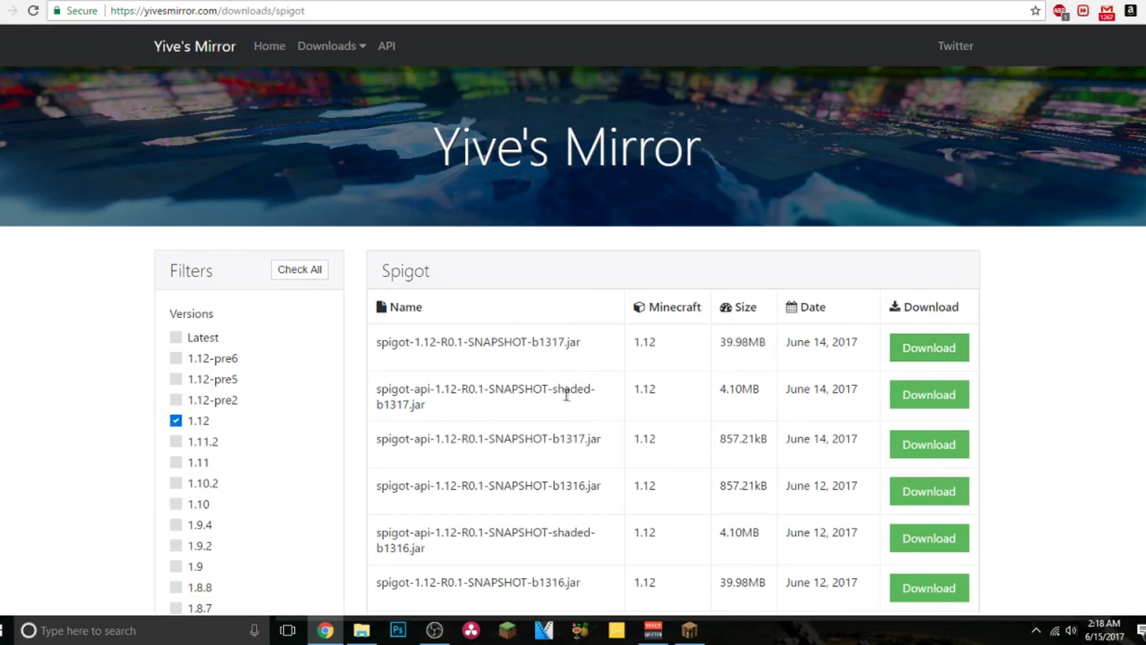
pyautogui.click(907, 351)
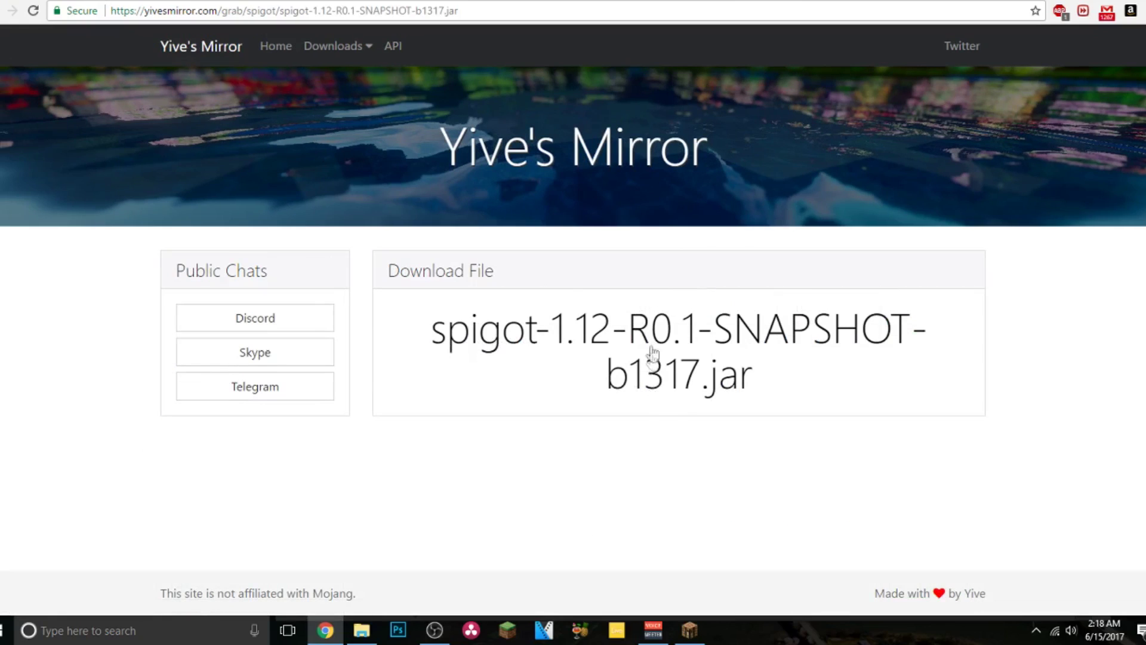
# Delete the old spigot jar and move the downloaded 1.12 jar into Tutorial Server.
pyautogui.click(361, 631)
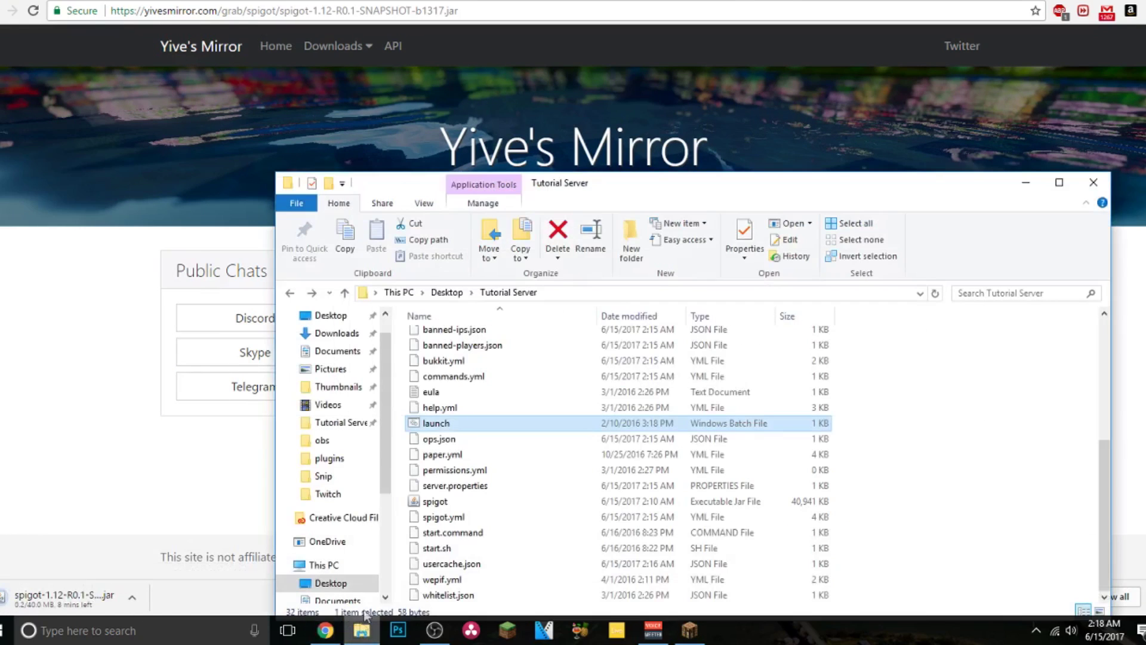
pyautogui.moveTo(612, 180); pyautogui.dragTo(600, 140)
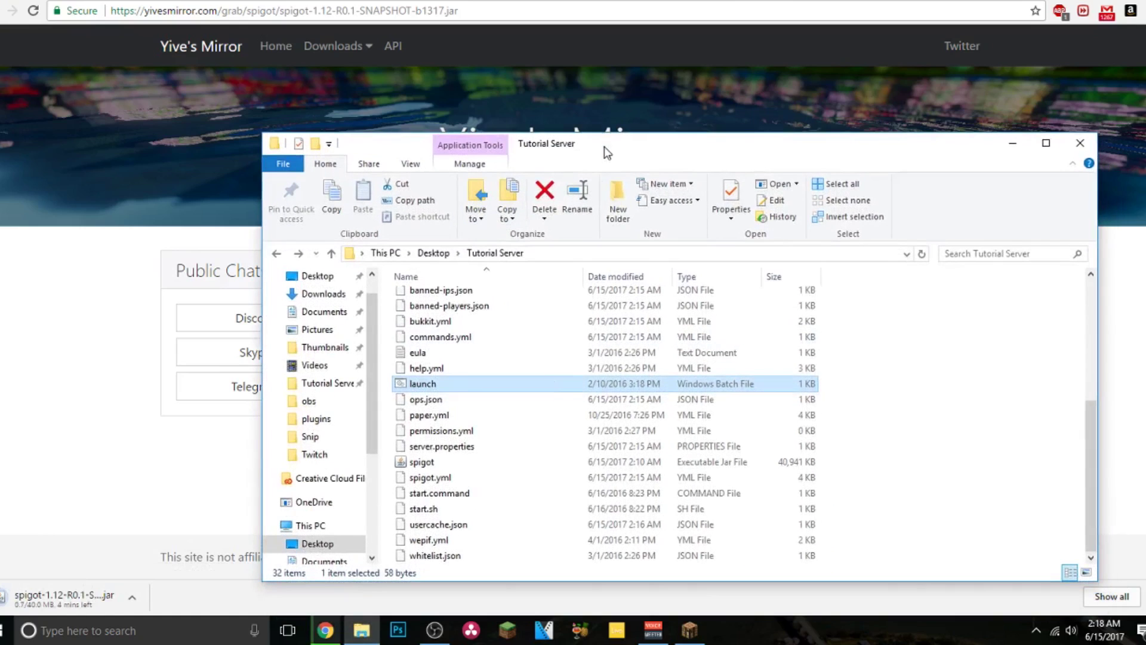
pyautogui.click(516, 464)
pyautogui.press('Delete')
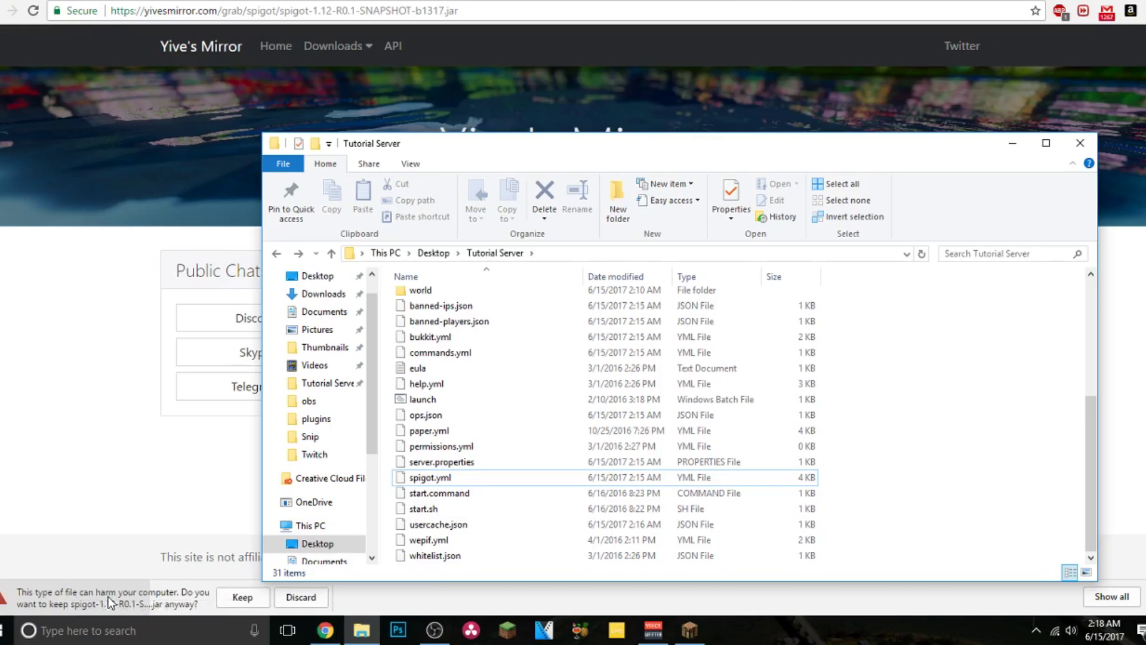
pyautogui.click(109, 597)
pyautogui.moveTo(67, 604); pyautogui.dragTo(875, 448)
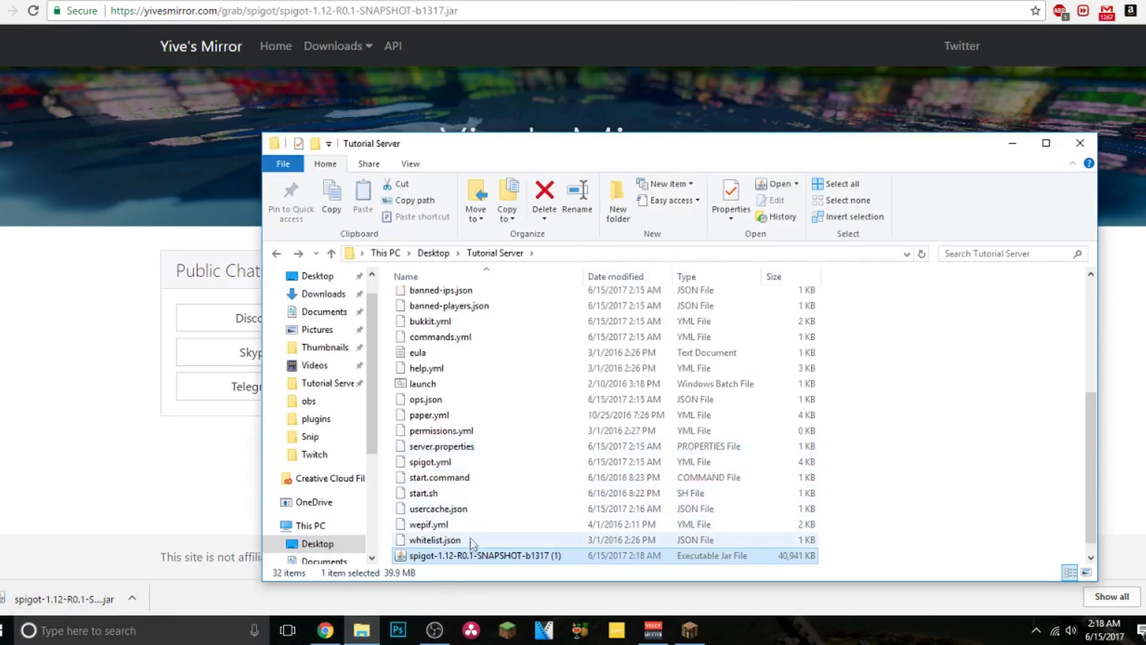
# Rename the new jar to spigot and run the launch script.
pyautogui.rightClick(472, 556)
pyautogui.click(501, 521)
pyautogui.write('s')
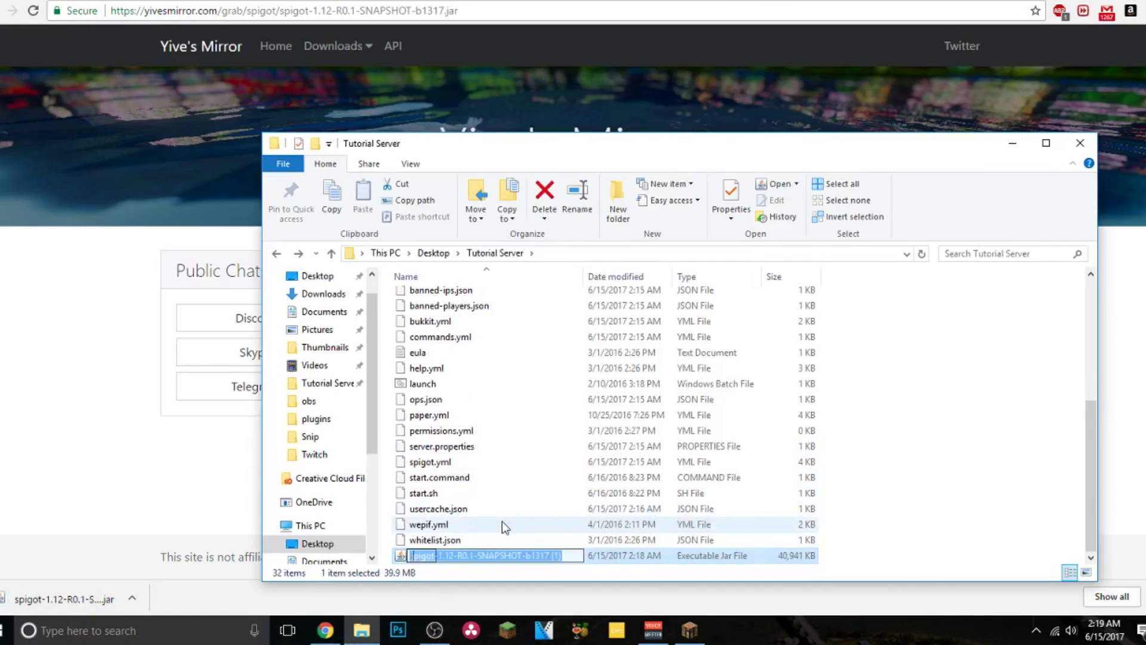
pyautogui.write('pigot')
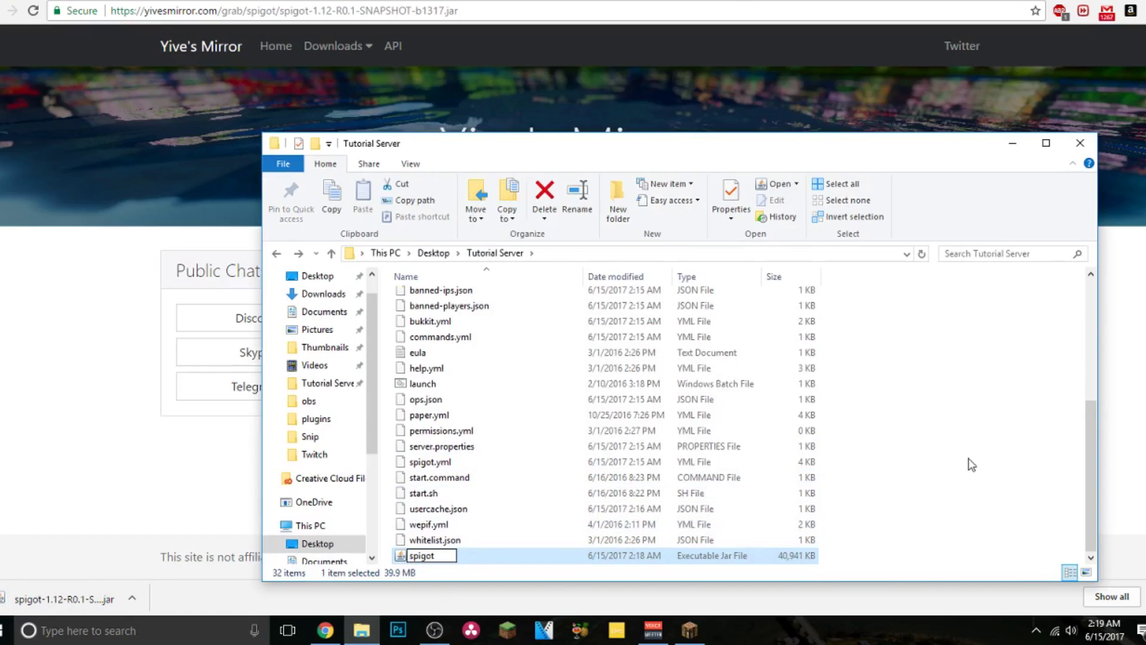
pyautogui.press('Return')
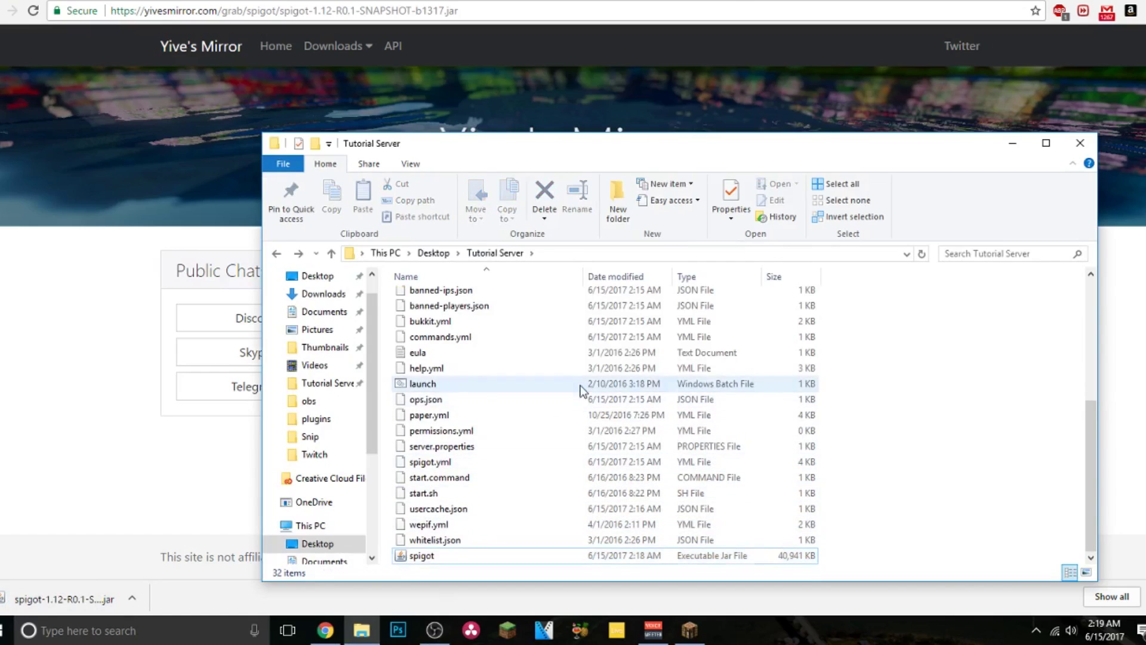
pyautogui.doubleClick(580, 385)
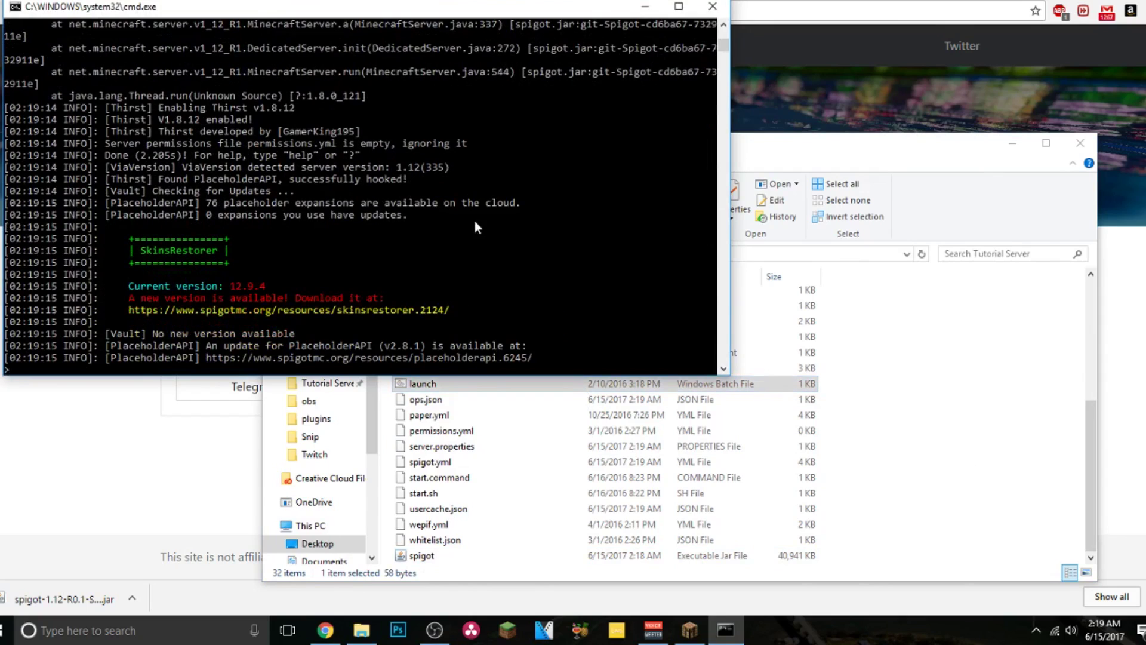
# Move the Spigot server console window lower on the desktop.
pyautogui.moveTo(387, 15); pyautogui.dragTo(599, 120)
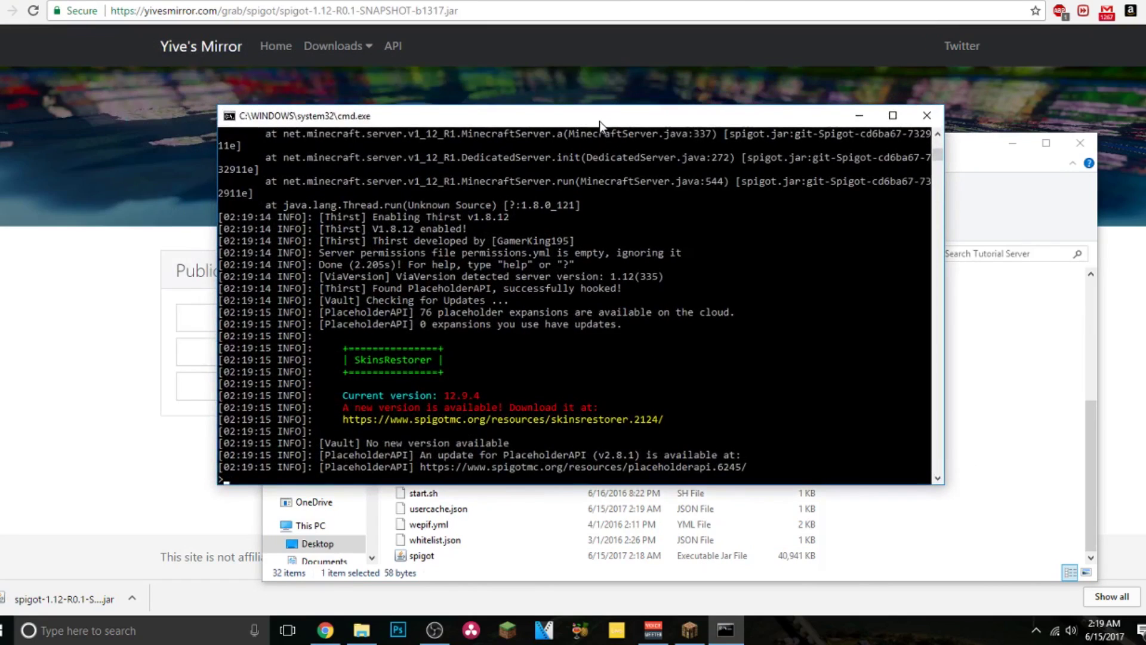
# Join the localhost server from Minecraft 1.9 and check the chat.
pyautogui.click(688, 632)
pyautogui.click(597, 437)
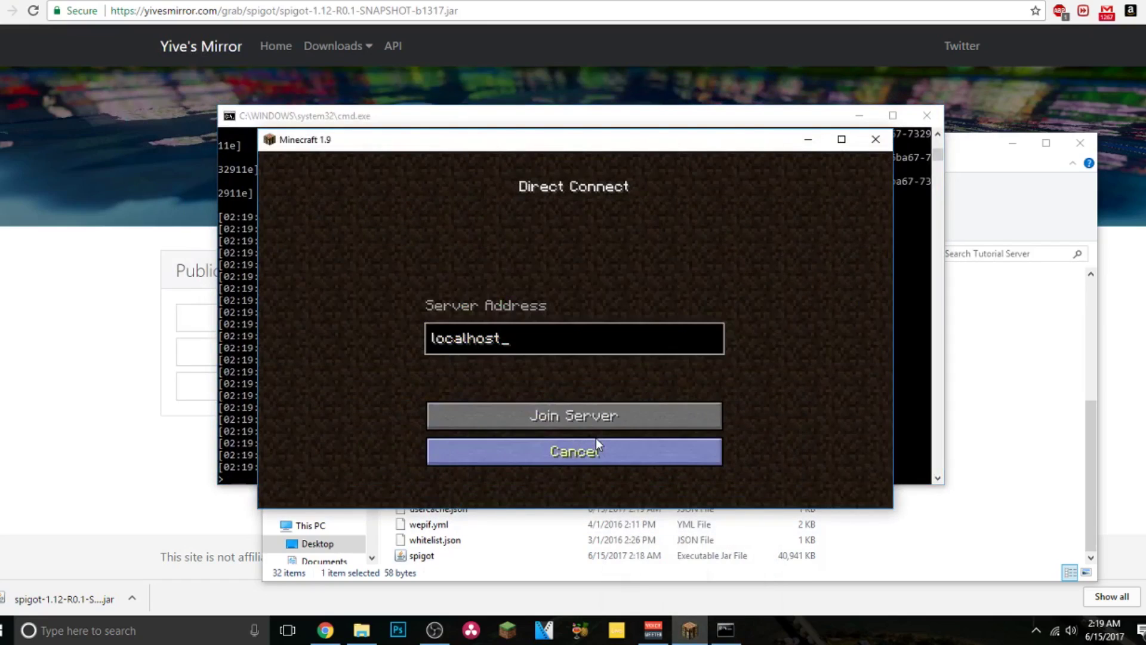
pyautogui.click(587, 422)
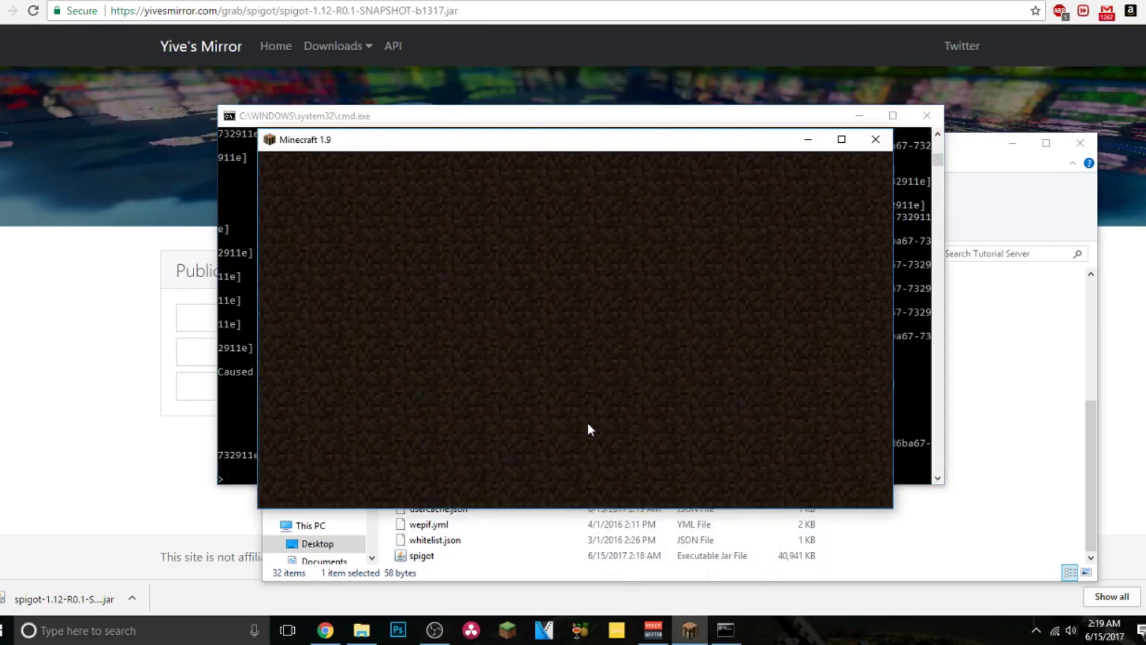
pyautogui.press('t')
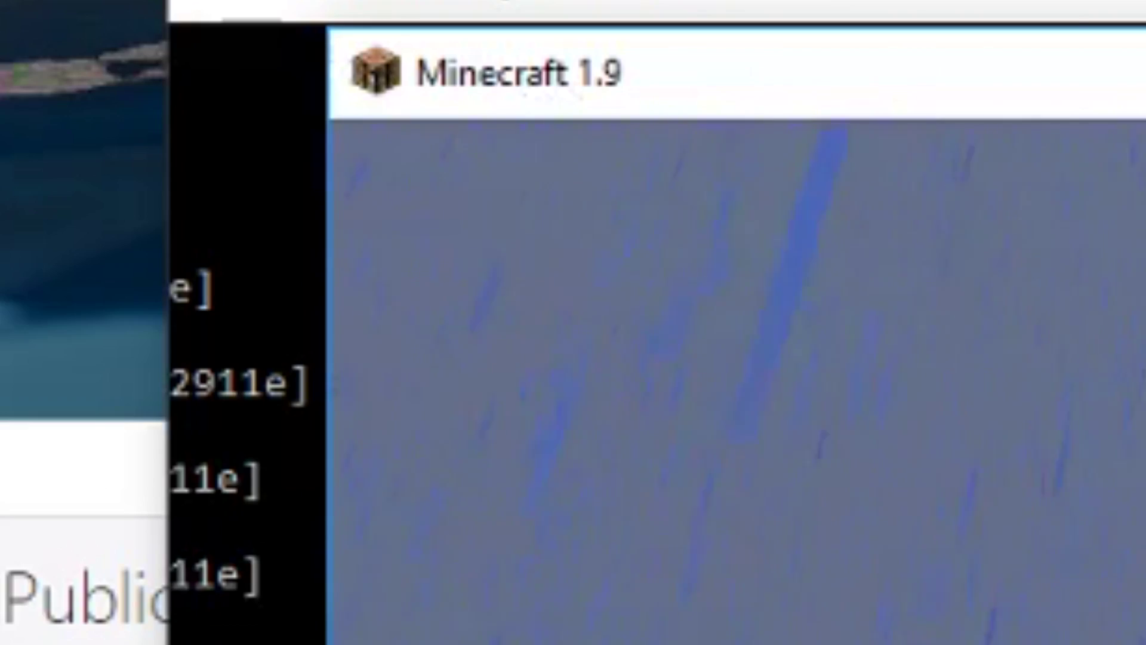
pyautogui.press('Escape')
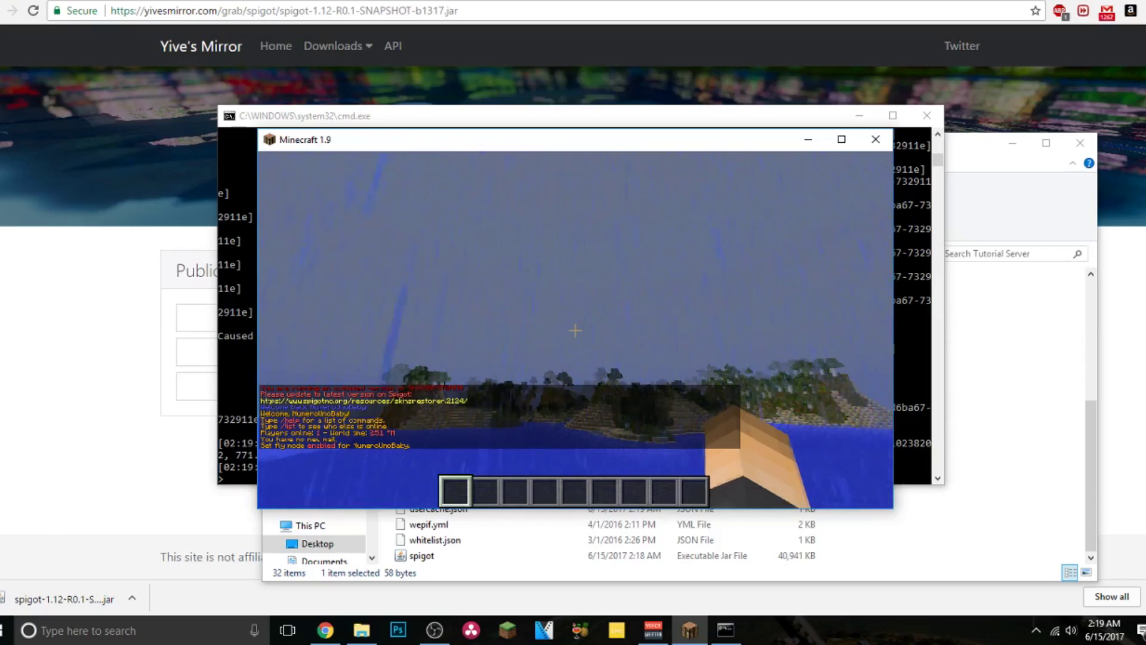
# Walk across the water onto the grassy island shore and toward the cliff.
pyautogui.press('w')
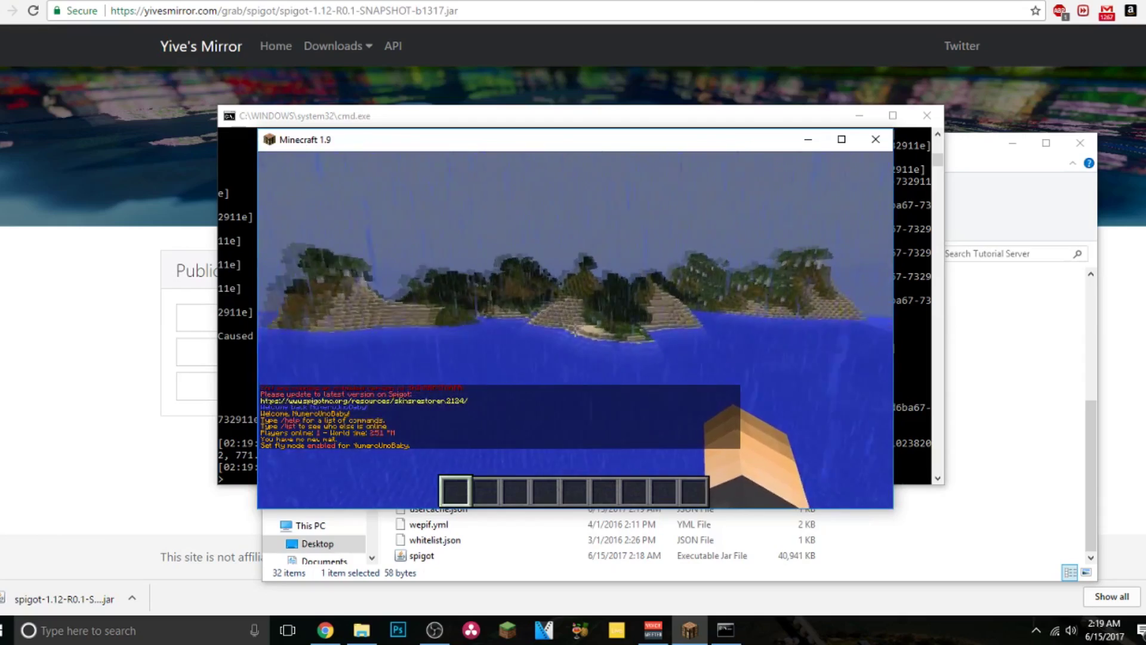
pyautogui.press('w')
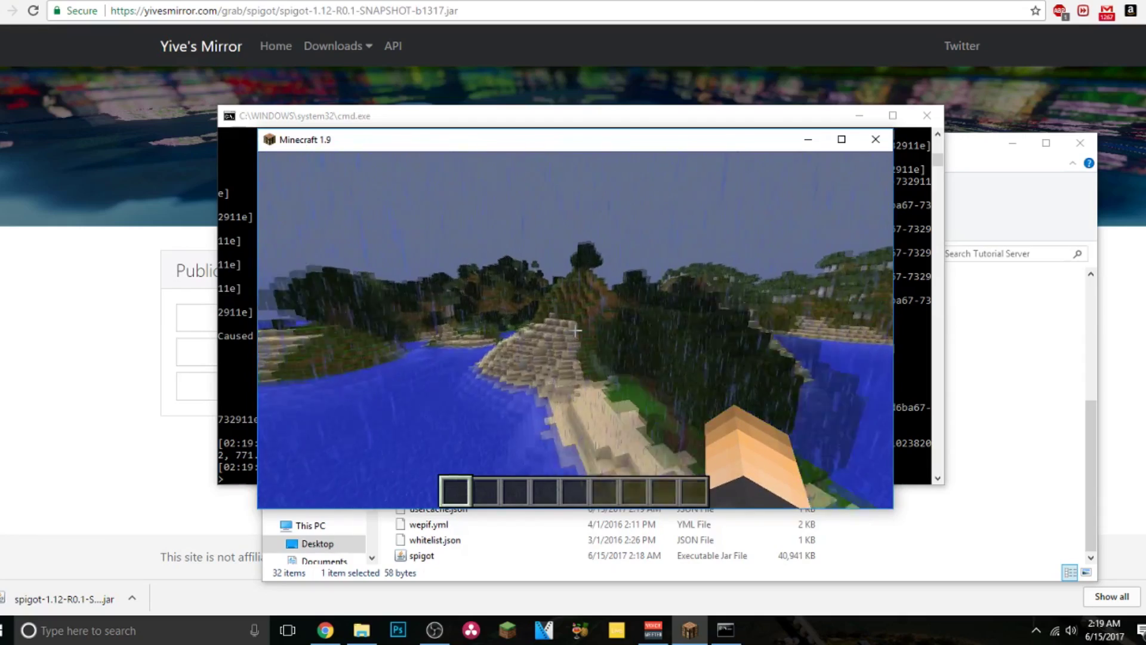
pyautogui.press('w')
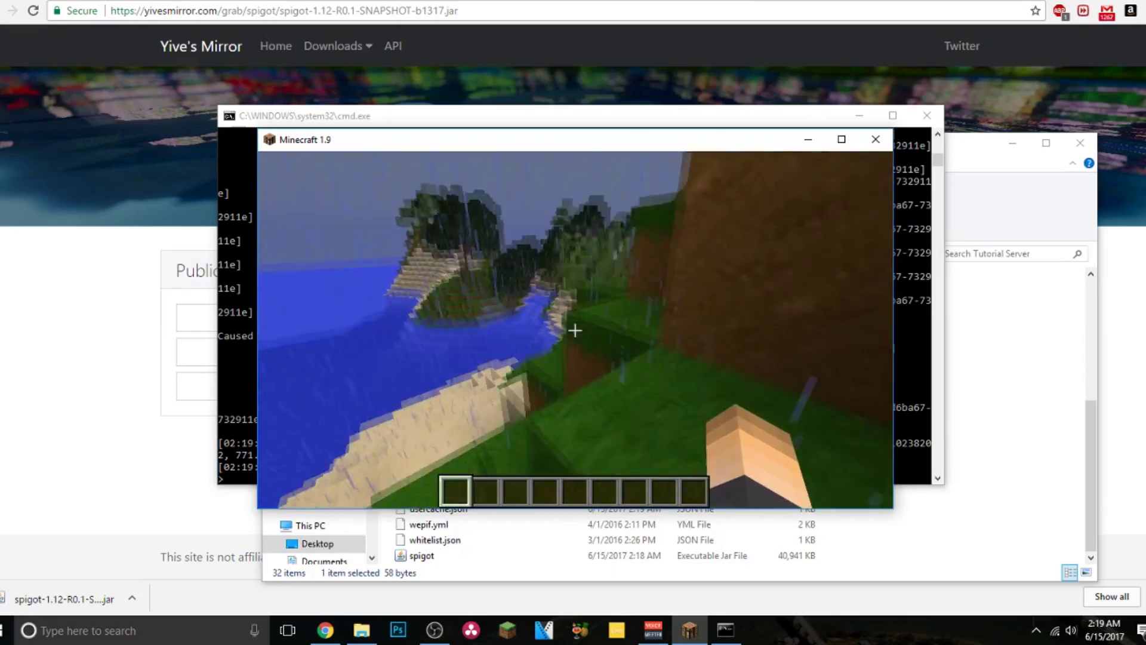
pyautogui.press('w')
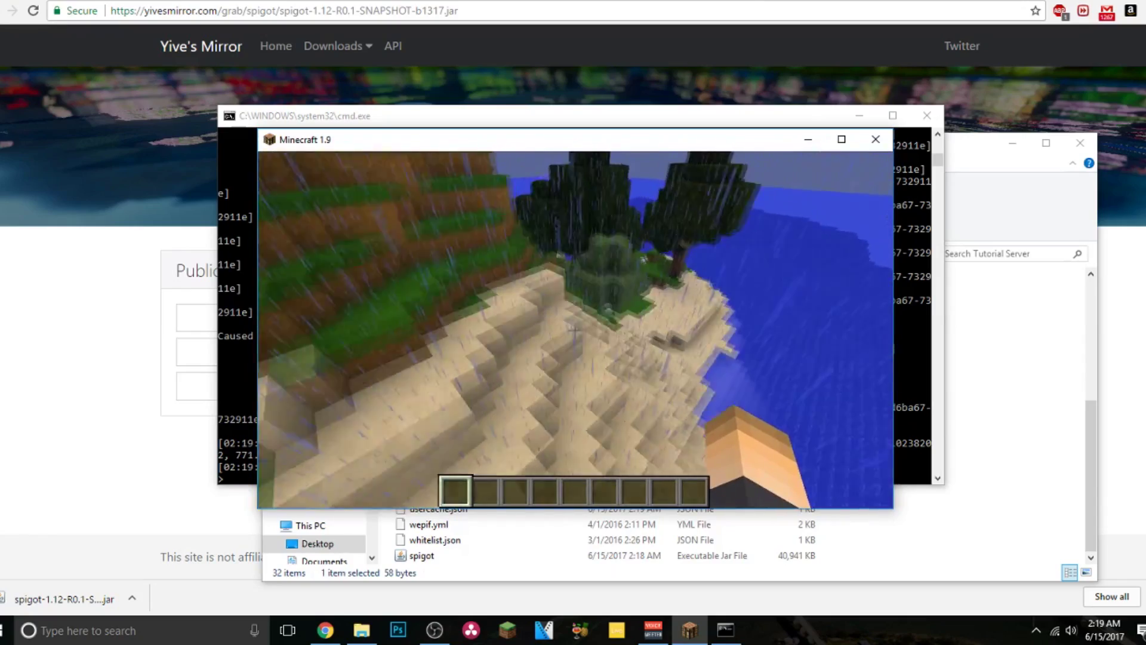
pyautogui.press('w')
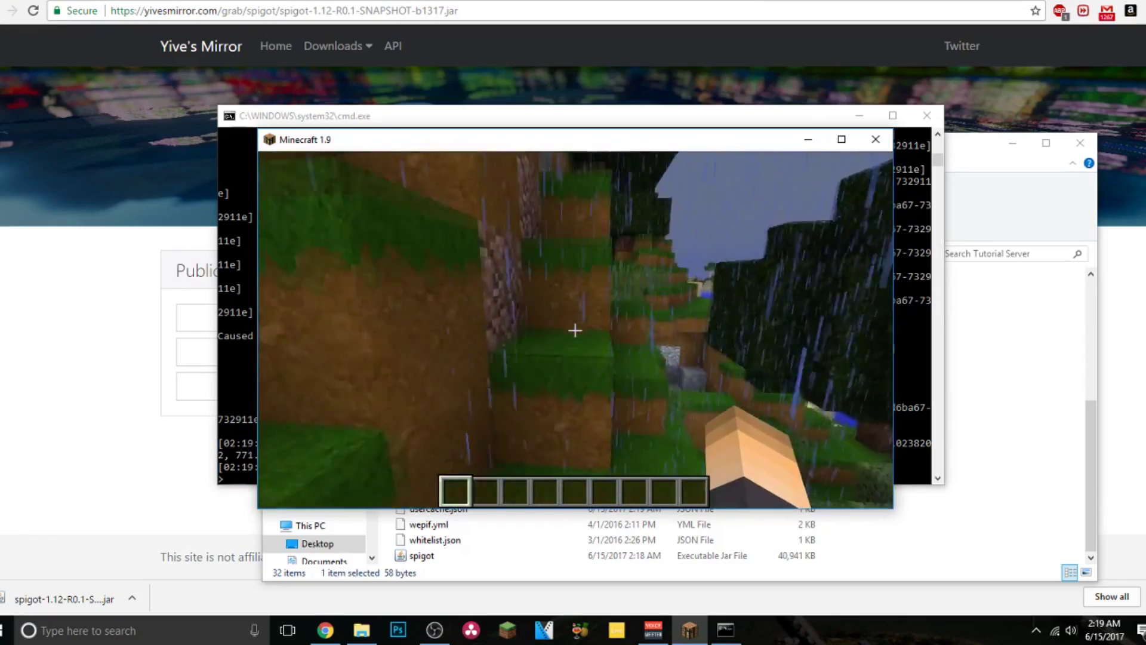
# Climb the cliff, drop to the beach, head for the hillside and switch to front view.
pyautogui.press('w')
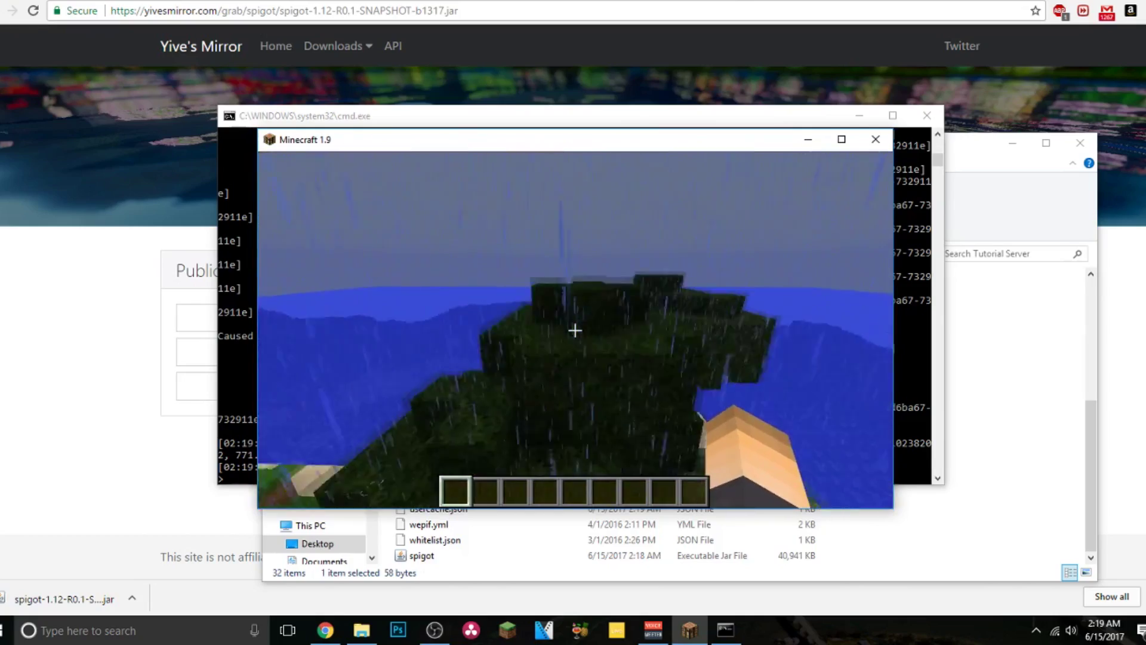
pyautogui.press('w')
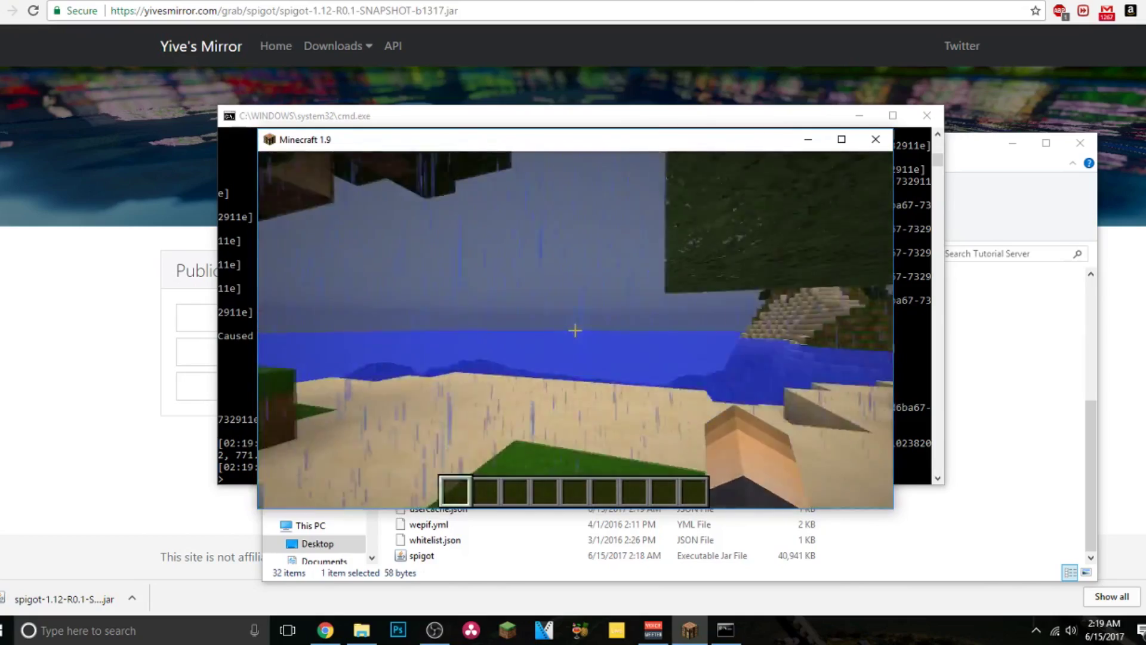
pyautogui.press('w')
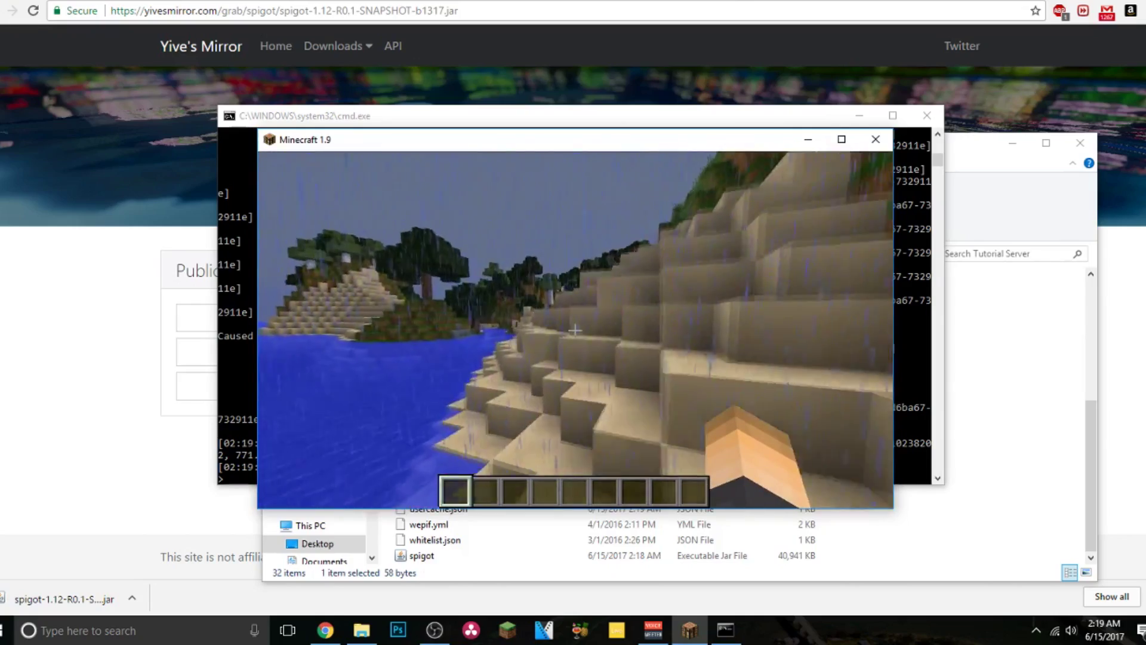
pyautogui.press('w')
pyautogui.press('F1')
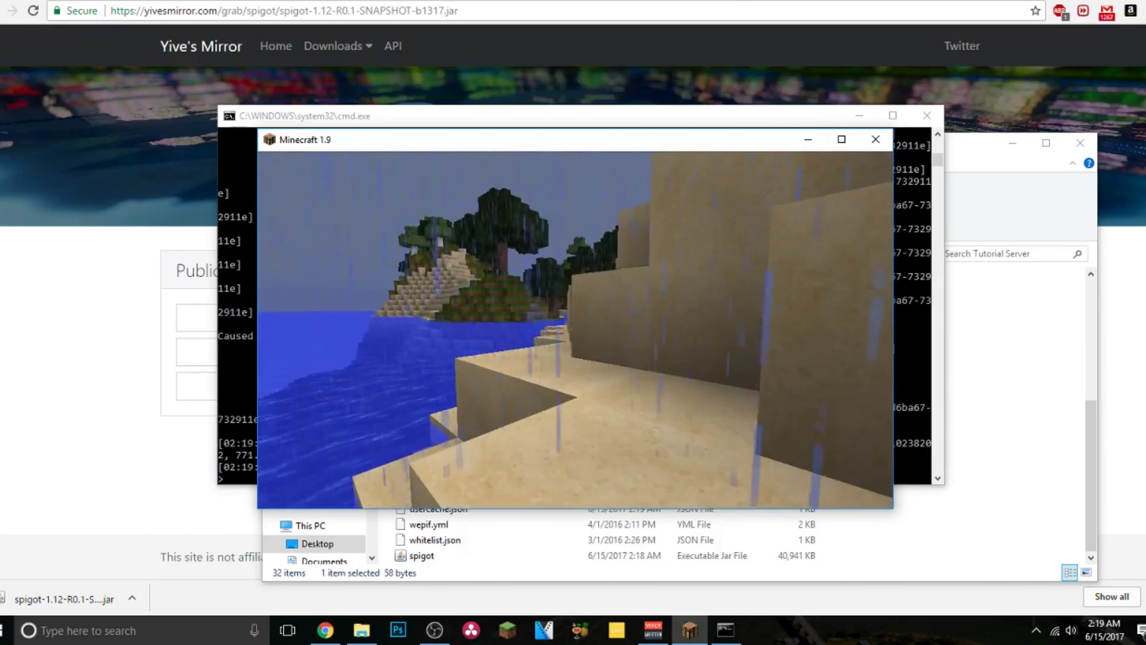